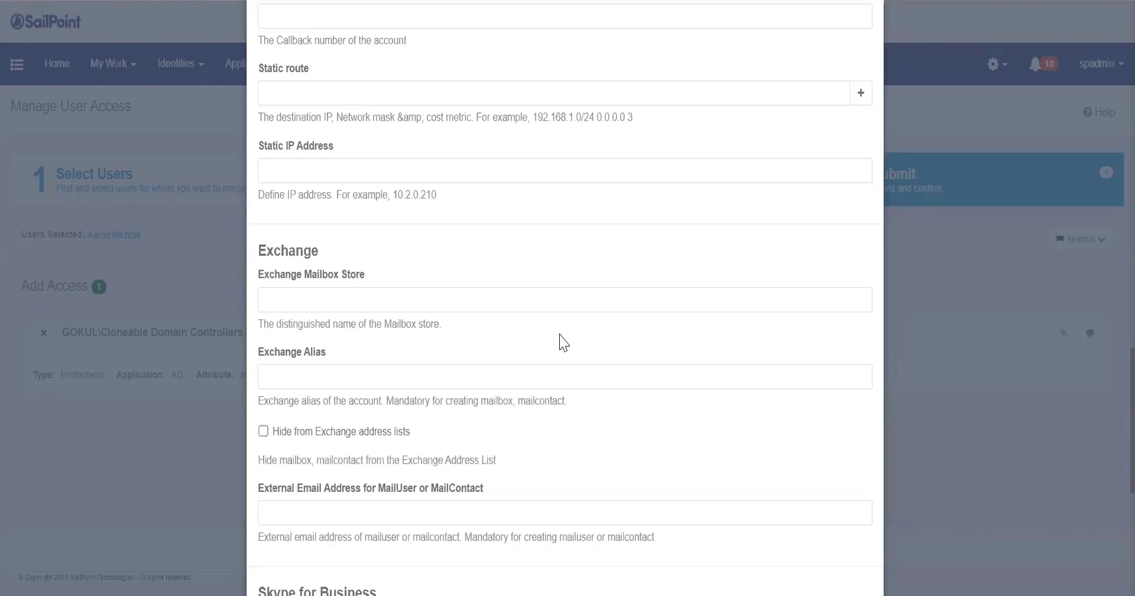
# Review the AD account provisioning form, from the User Details fields through the Exchange and Skype for Business sections
pyautogui.scroll(-7, 591, 367)
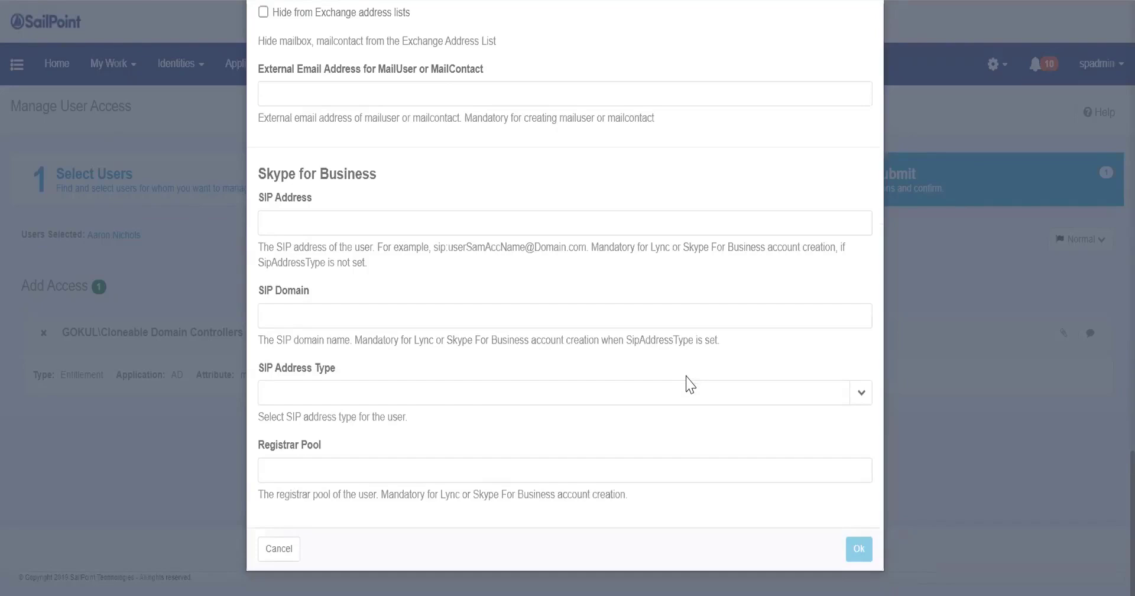
pyautogui.scroll(8, 636, 376)
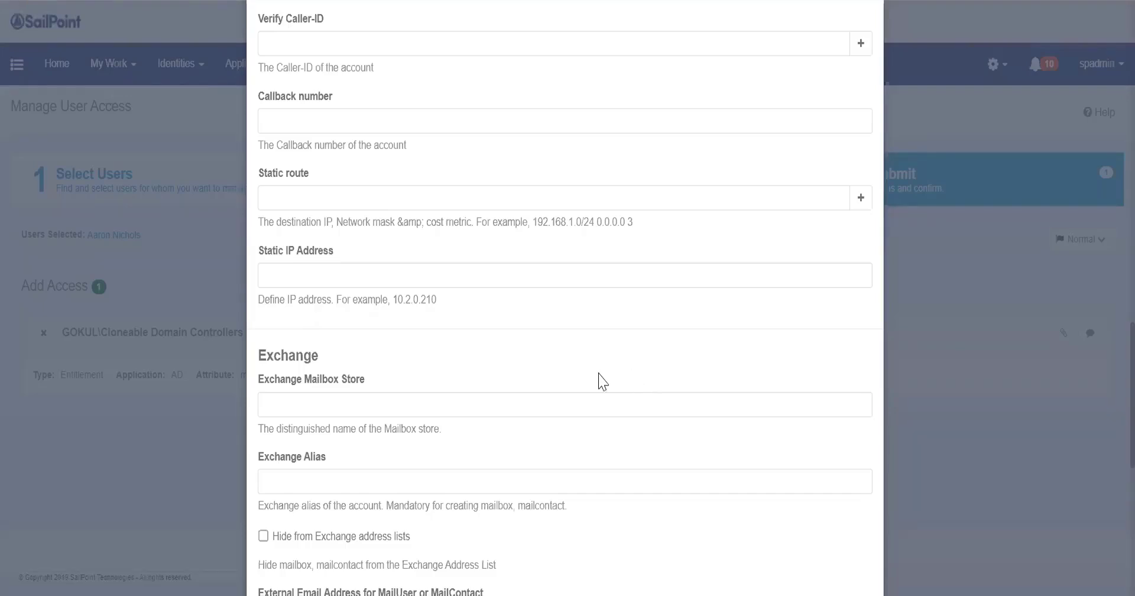
pyautogui.scroll(14, 606, 379)
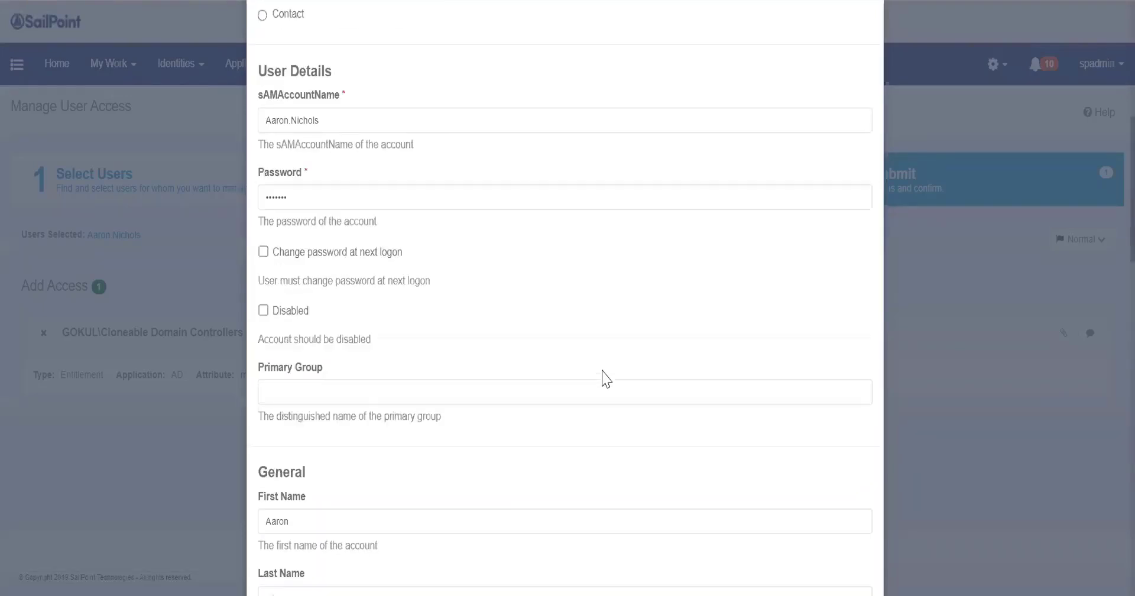
pyautogui.scroll(-15, 606, 378)
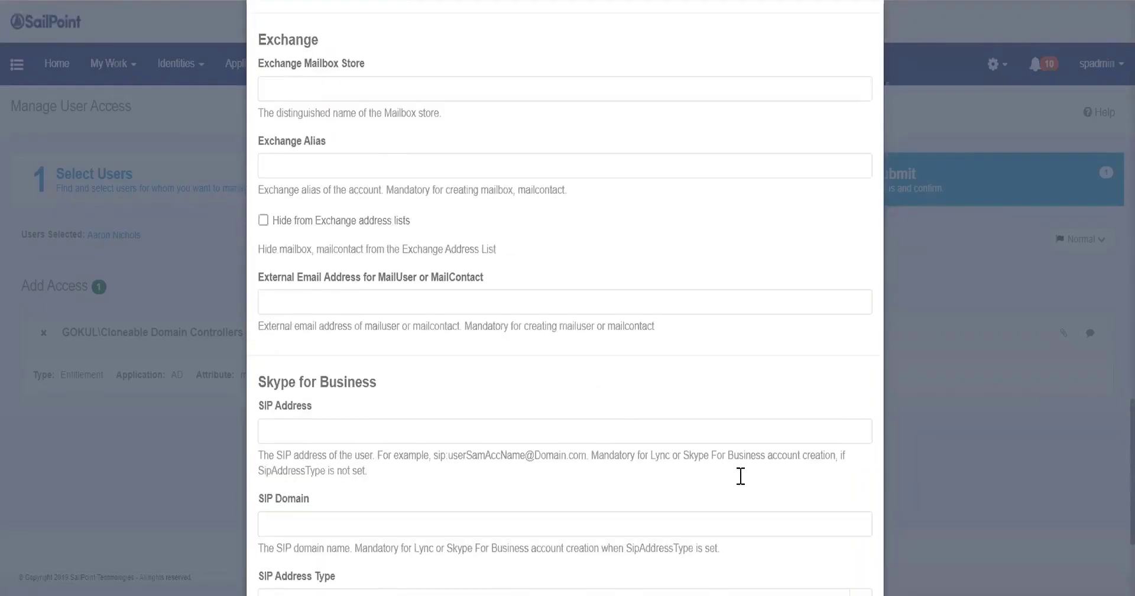
pyautogui.scroll(-4, 740, 476)
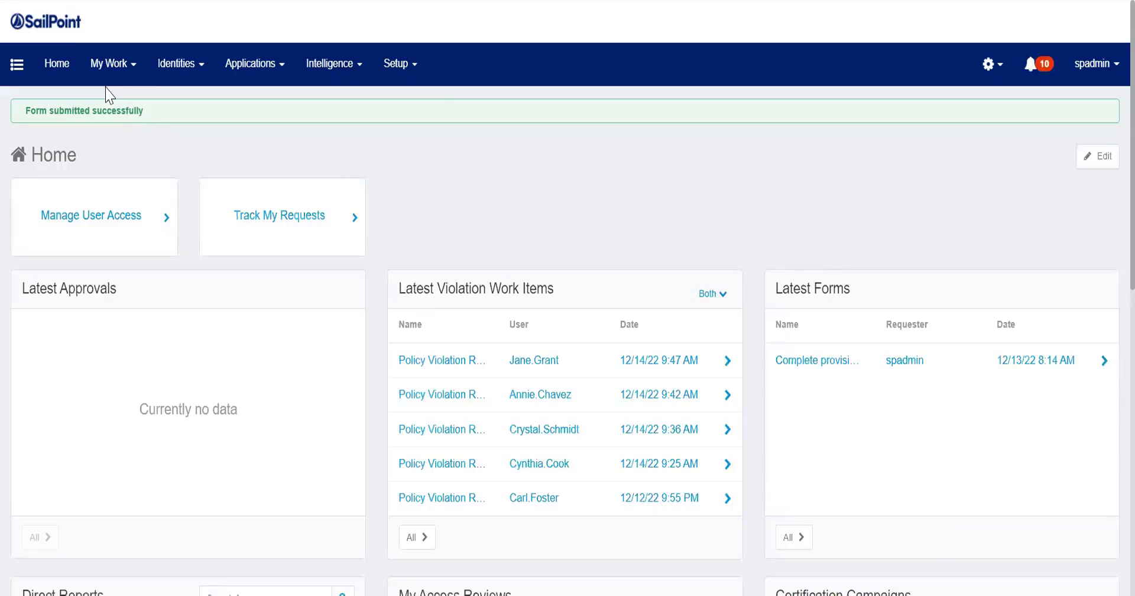
# Open the access requests list and identify the request ID of the newest request
pyautogui.click(133, 72)
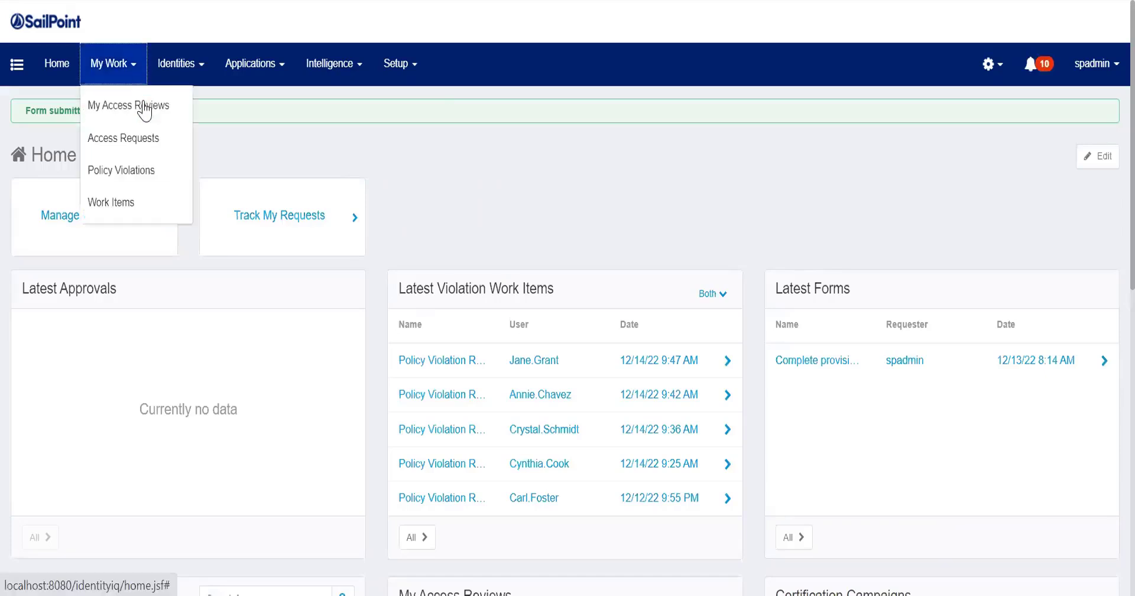
pyautogui.click(142, 139)
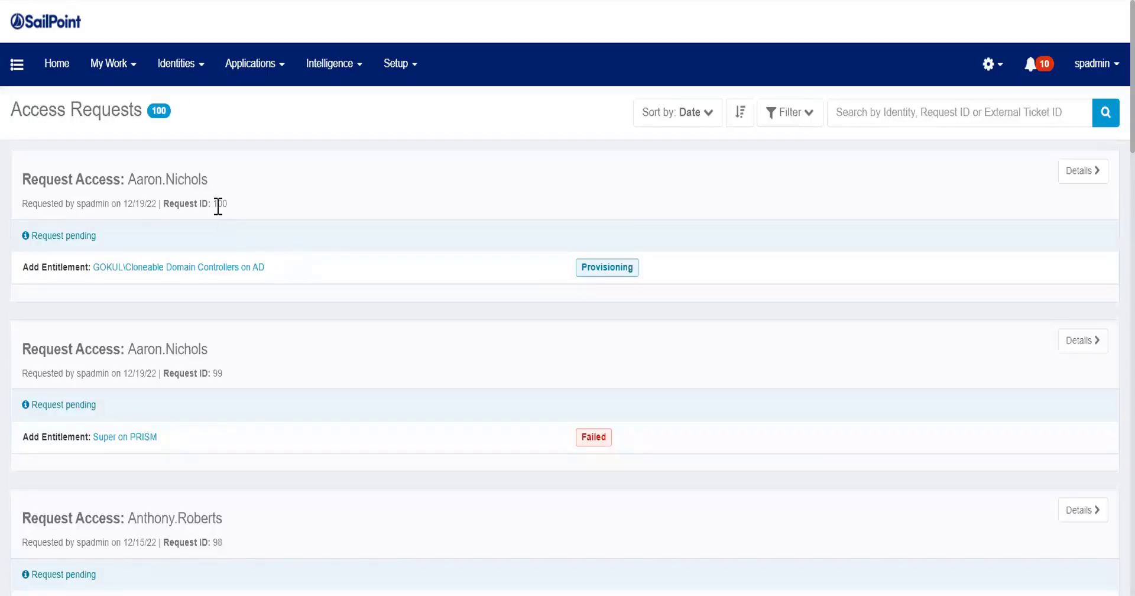
pyautogui.moveTo(217, 204); pyautogui.dragTo(228, 209)
pyautogui.click(252, 154)
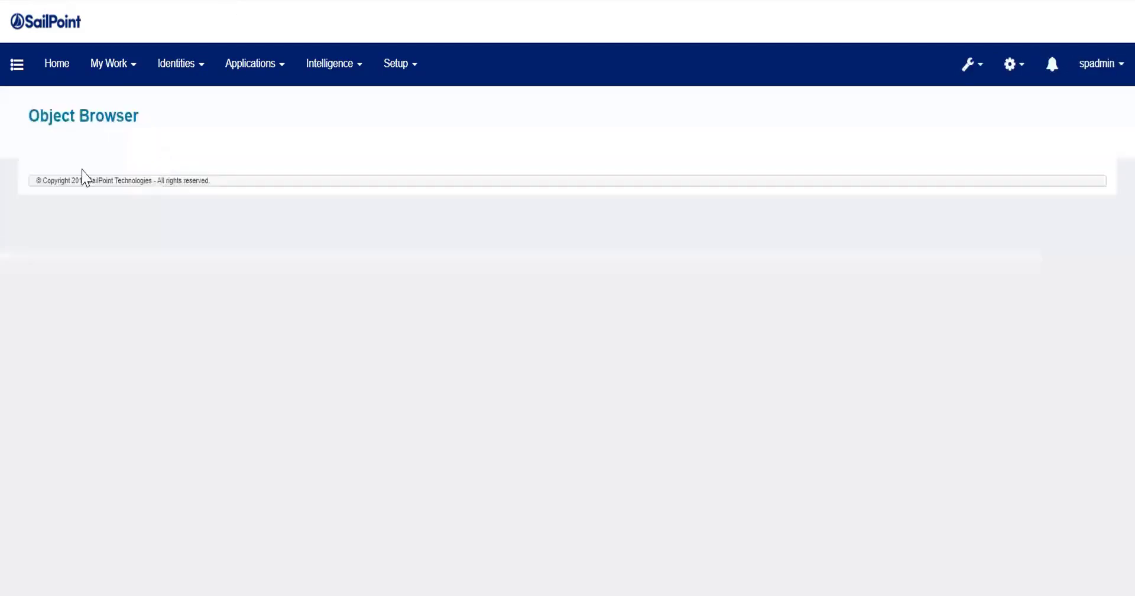
# List the IdentityRequest objects in the Object Browser, sort them by descending request ID, and open the newest one
pyautogui.write('Identity')
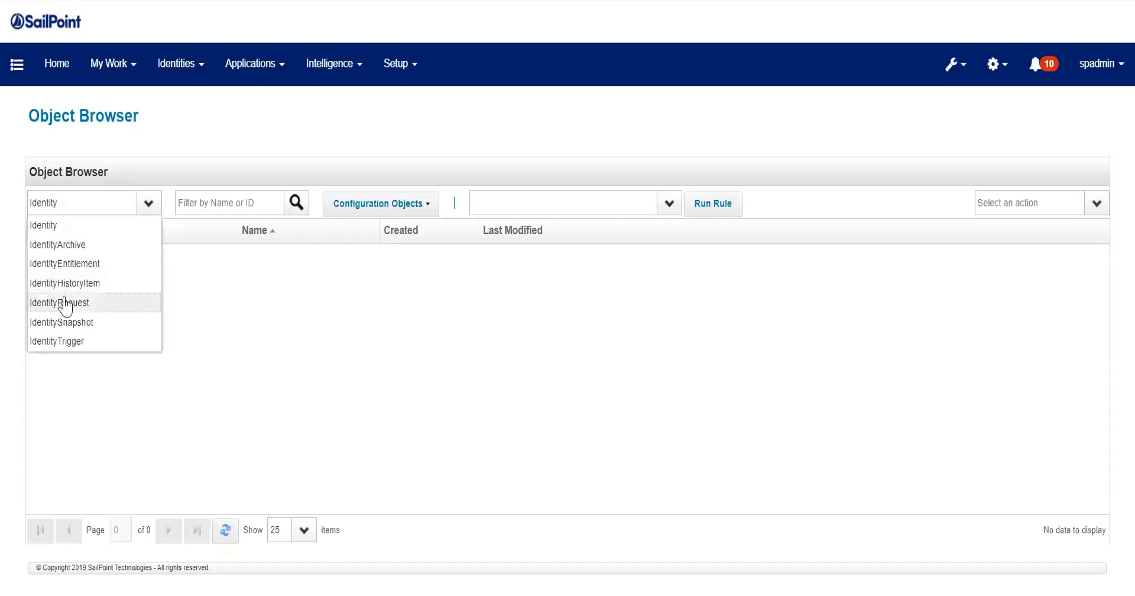
pyautogui.click(59, 303)
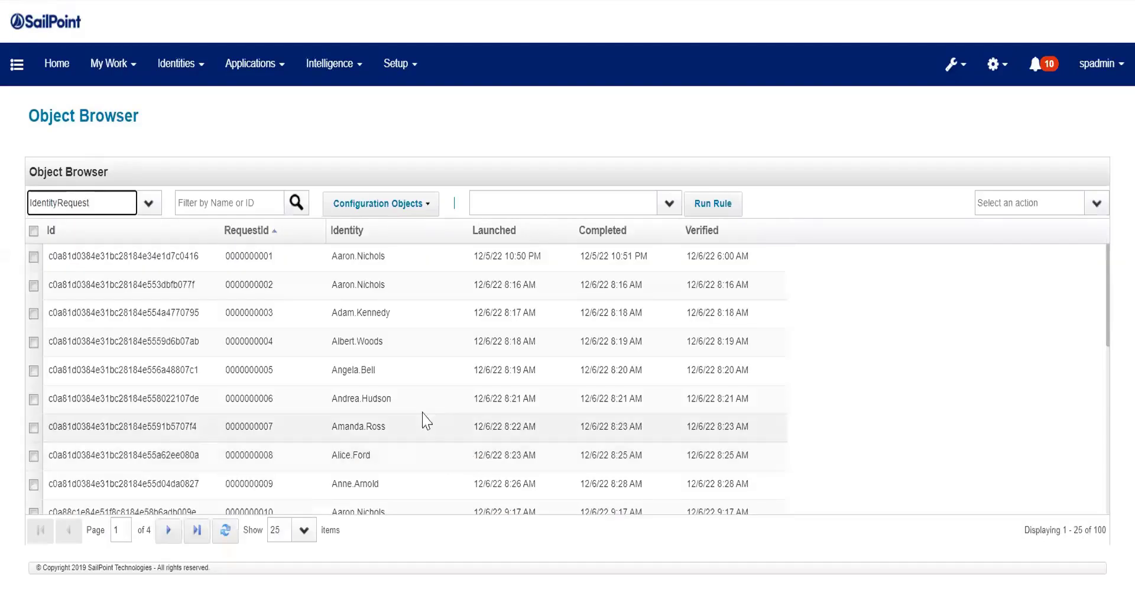
pyautogui.click(260, 232)
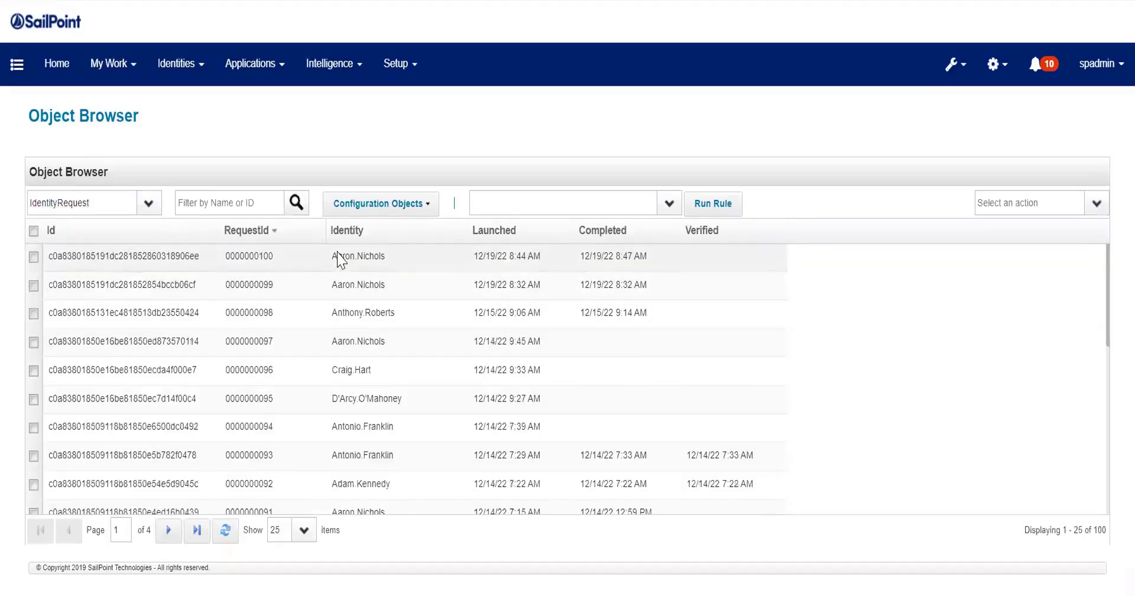
pyautogui.click(353, 264)
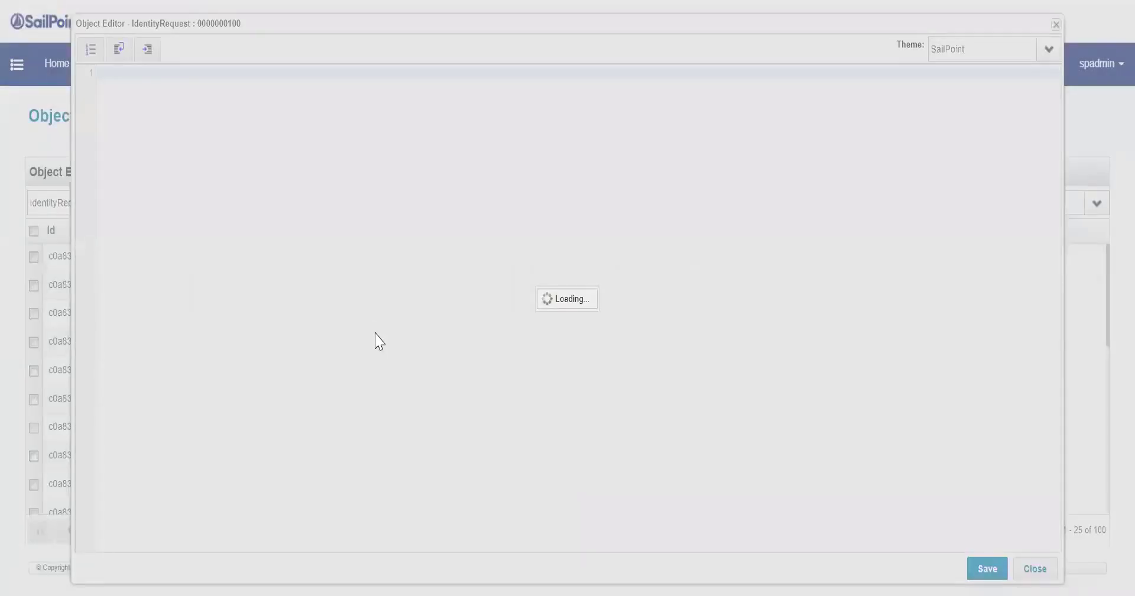
# Examine the ProvisioningPlan inside the MasterPlan of the identity request's XML, including its surrounding attributes
pyautogui.scroll(-3, 337, 329)
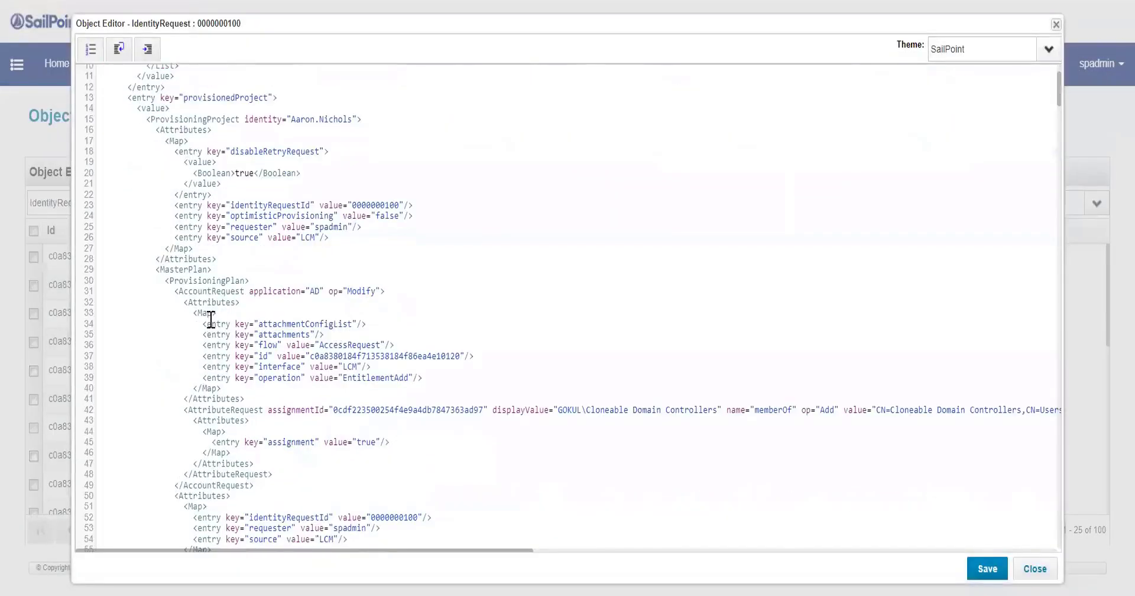
pyautogui.click(220, 283)
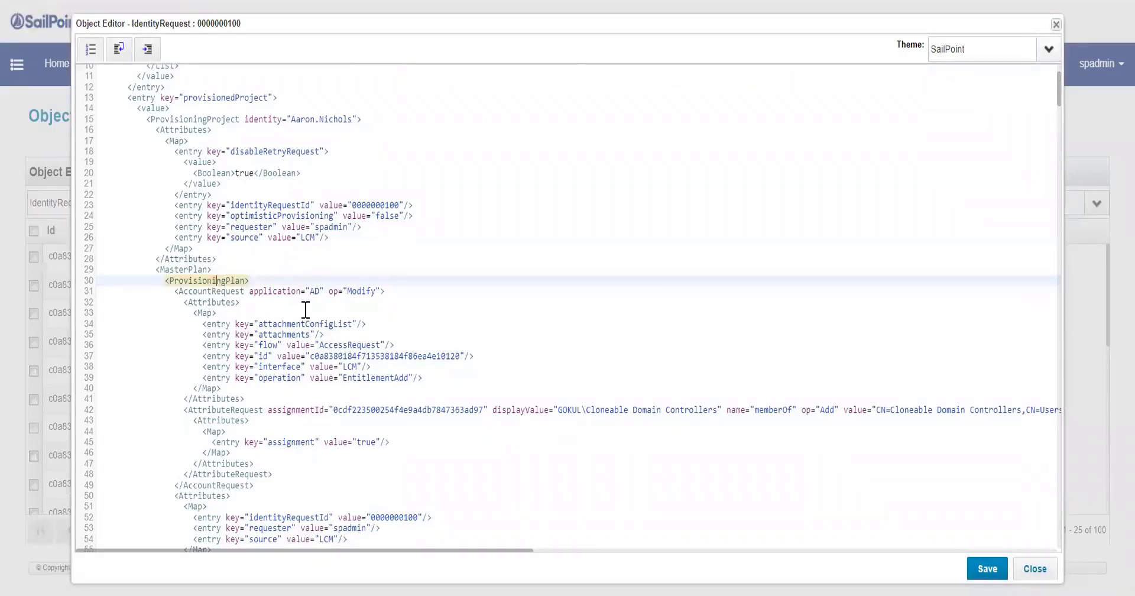
pyautogui.scroll(-1, 305, 313)
pyautogui.scroll(-3, 305, 315)
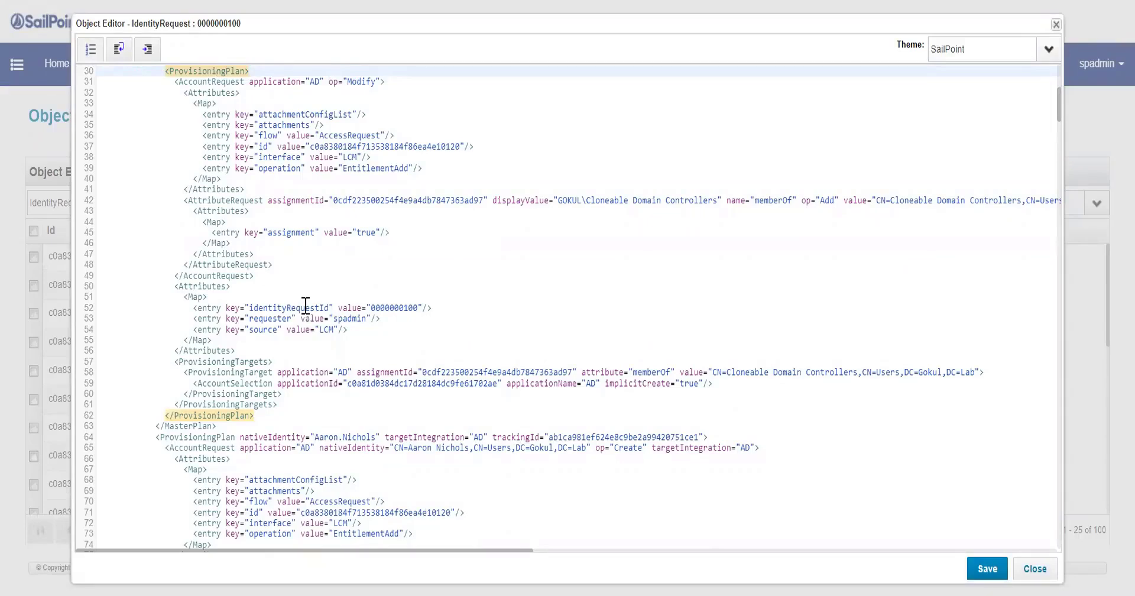
pyautogui.scroll(2, 308, 353)
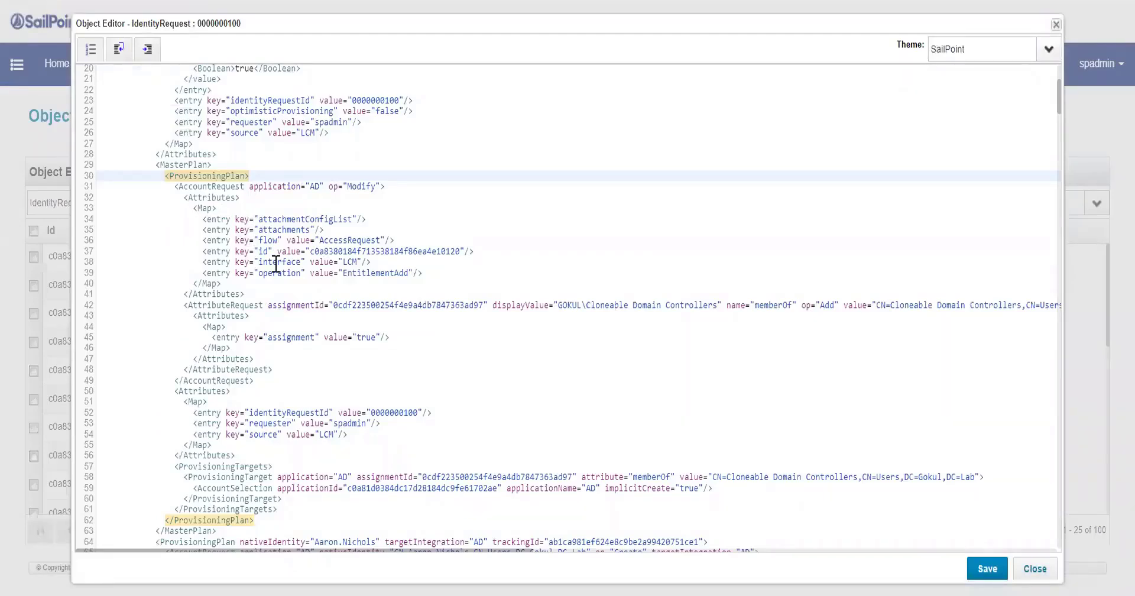
pyautogui.scroll(3, 277, 264)
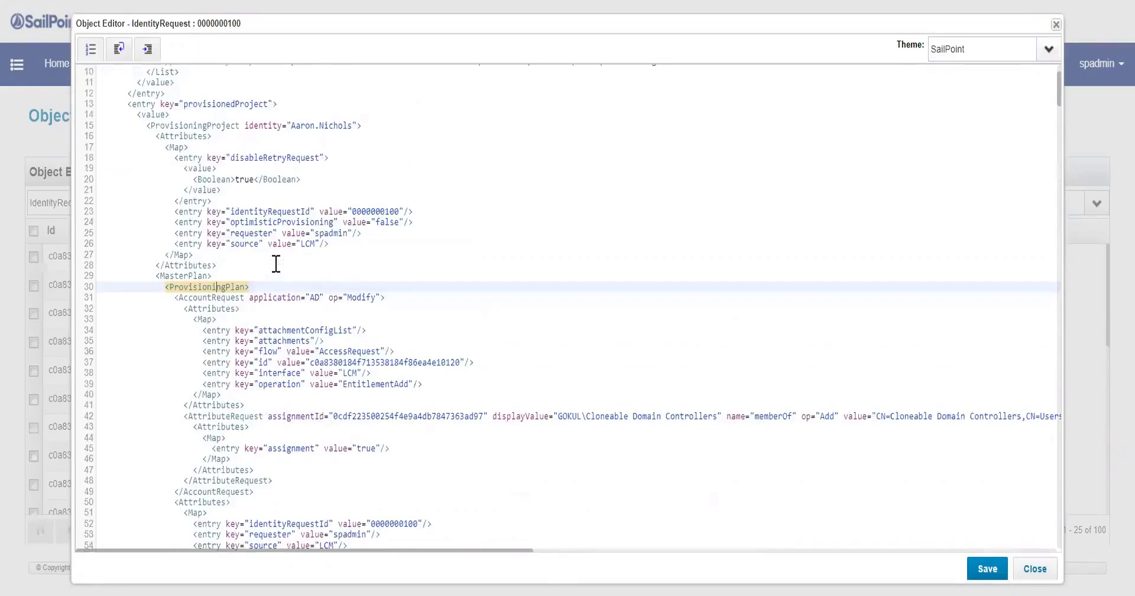
pyautogui.scroll(3, 276, 264)
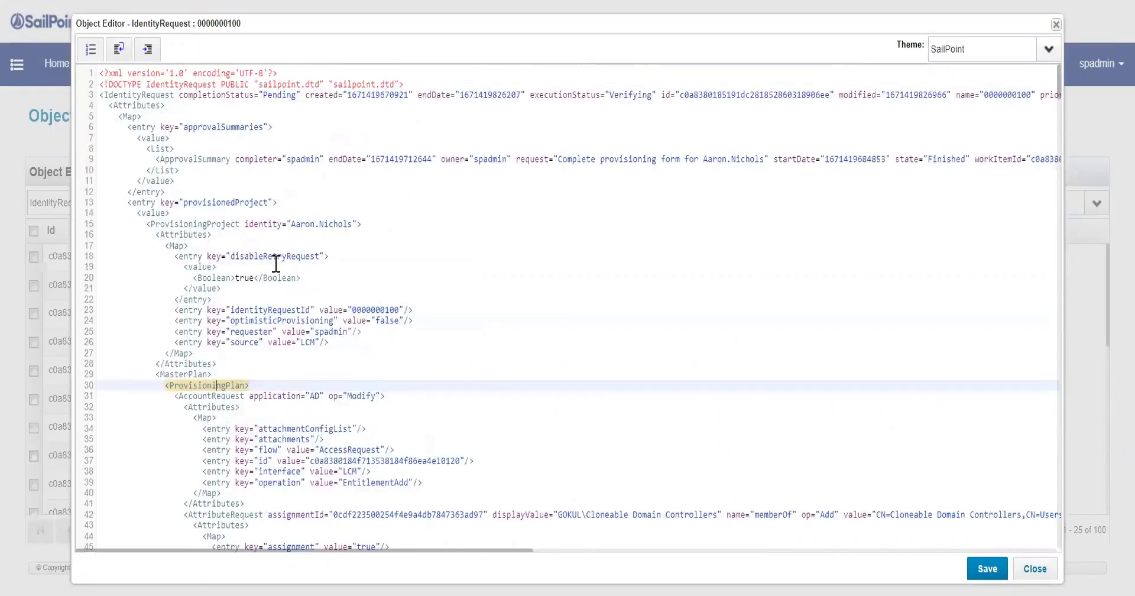
# Locate the provisionedProject entry in the XML and the ProvisioningPlan element nested under its MasterPlan
pyautogui.click(238, 209)
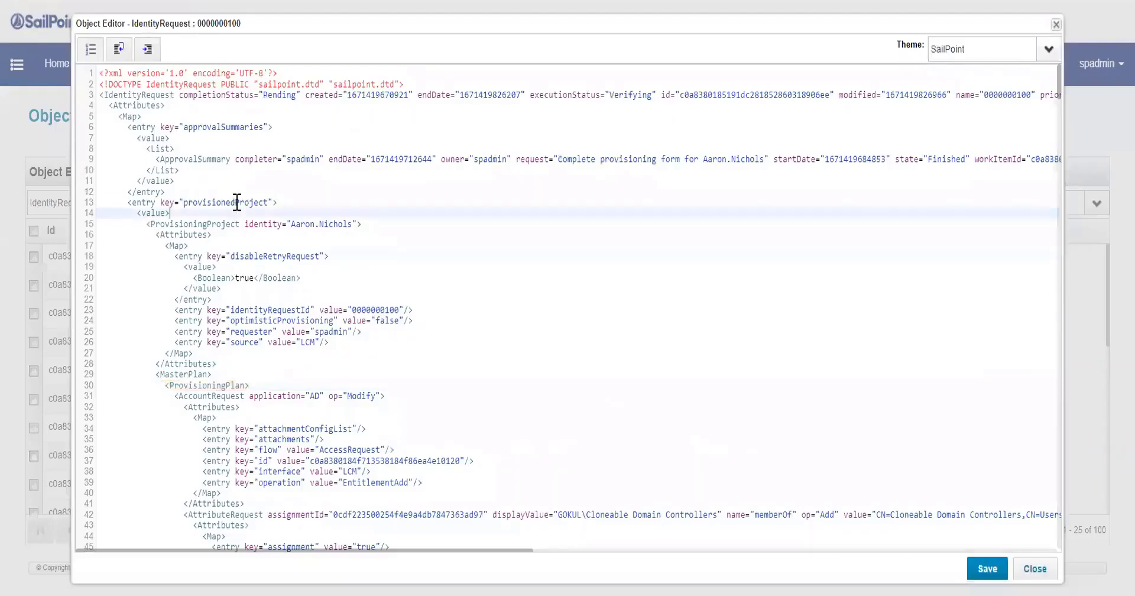
pyautogui.click(237, 203)
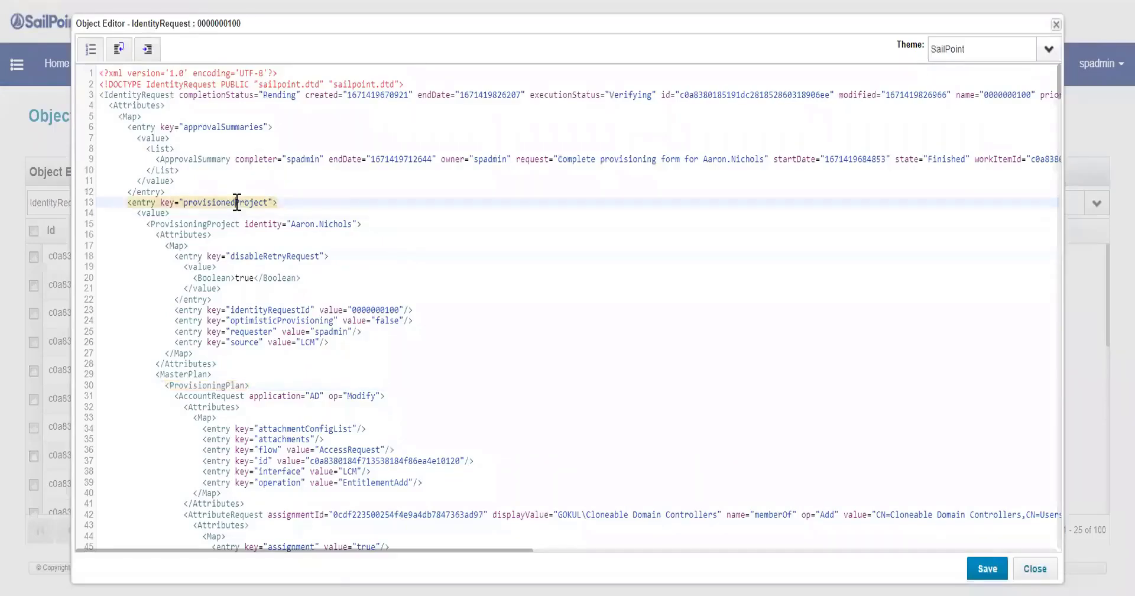
pyautogui.scroll(-6, 236, 195)
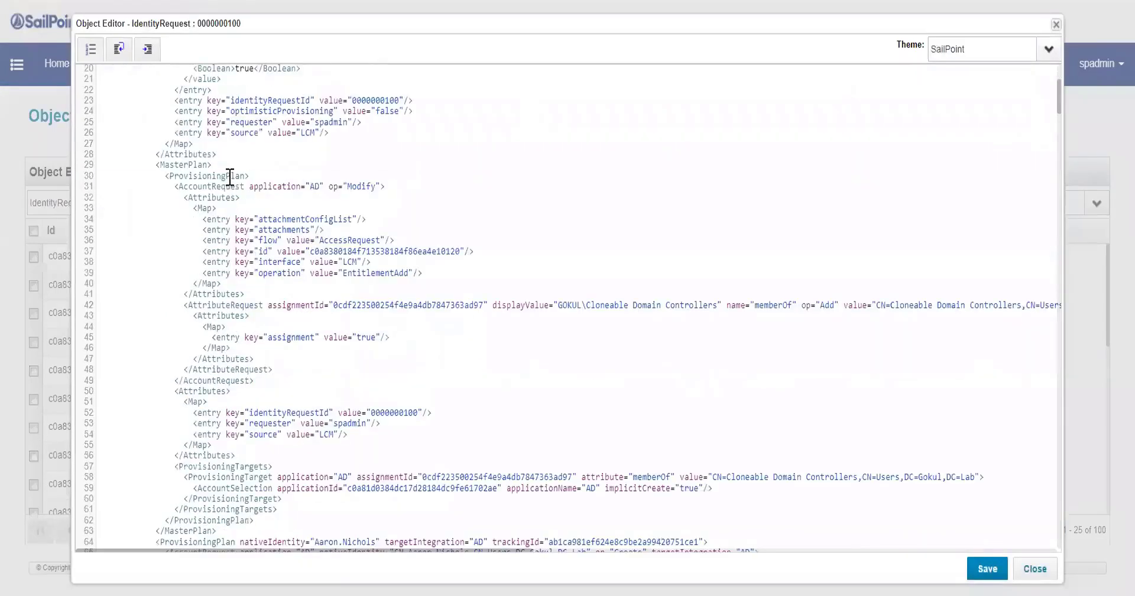
pyautogui.click(230, 175)
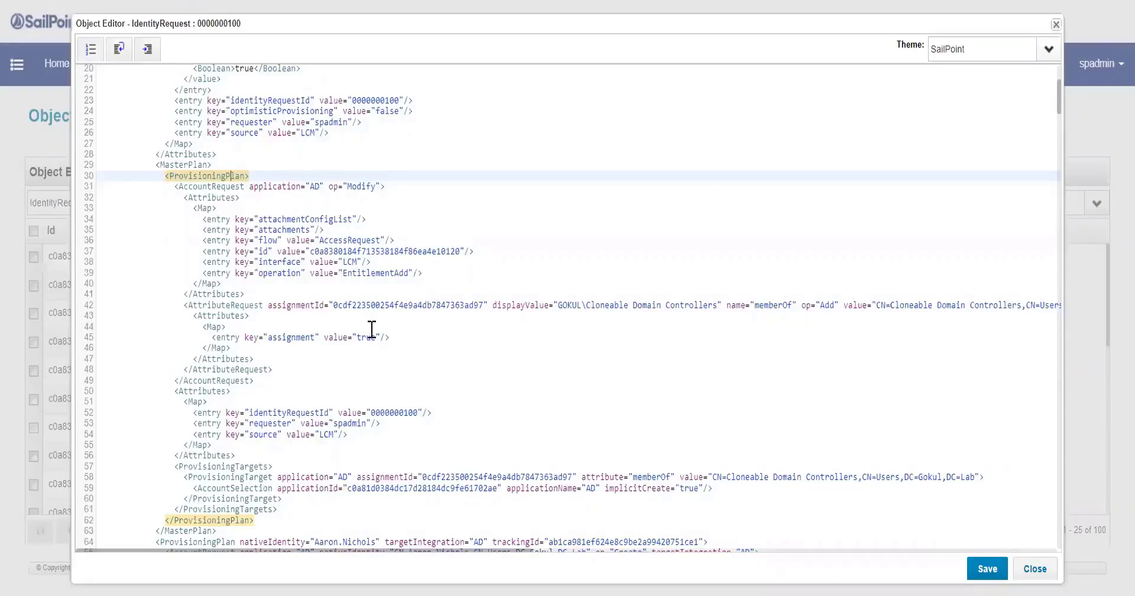
# Inspect the AttributeRequest for the GOKUL\Cloneable Domain Controllers entitlement and the ProvisioningTargets block of the master plan
pyautogui.moveTo(394, 305); pyautogui.dragTo(766, 300)
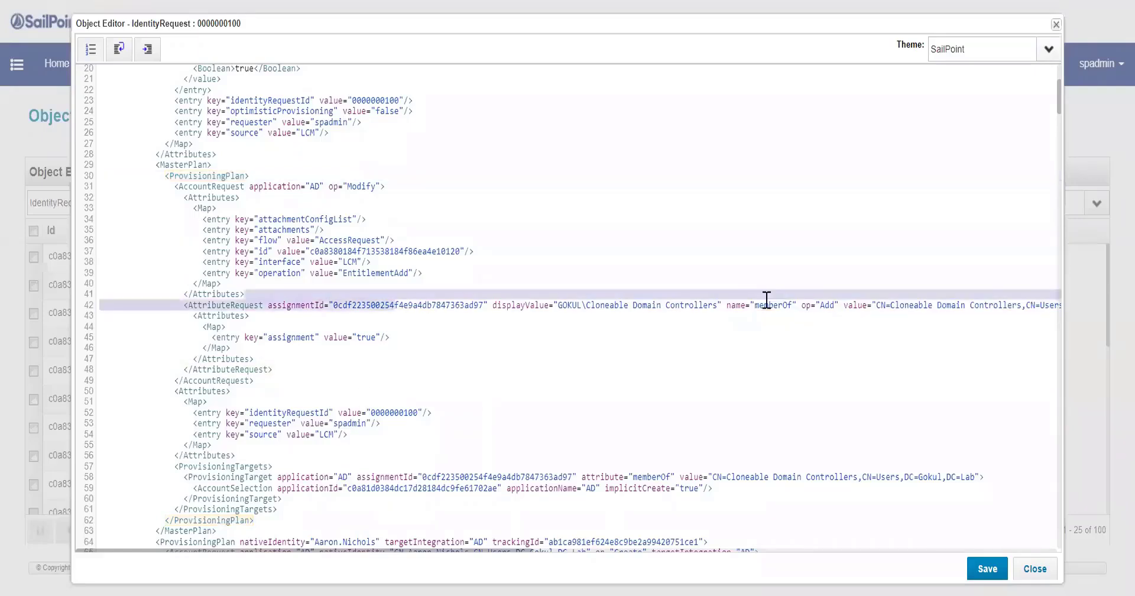
pyautogui.click(662, 305)
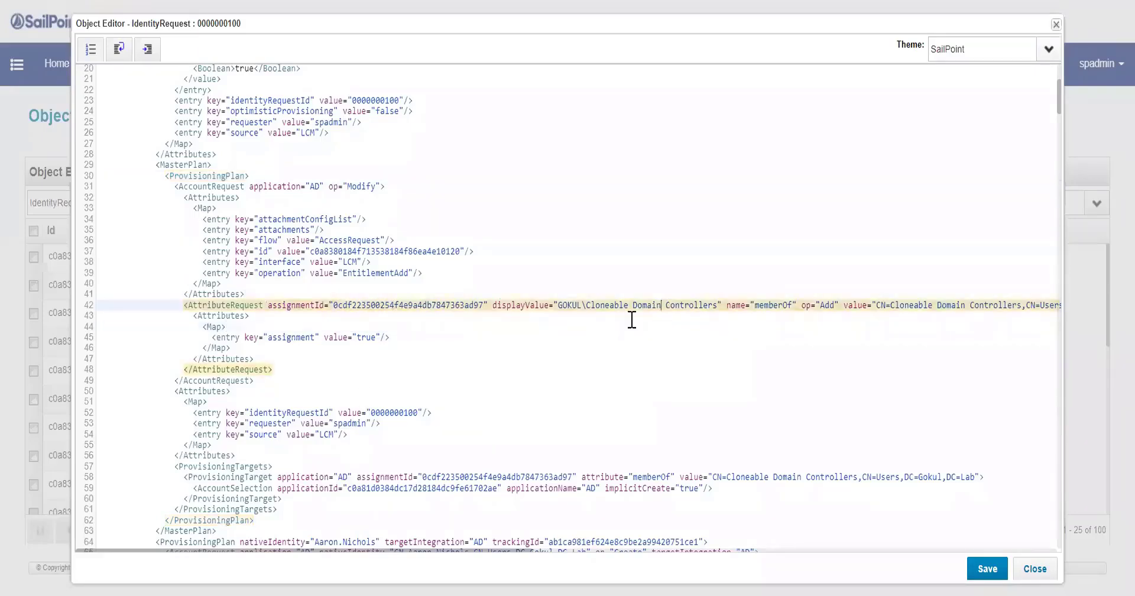
pyautogui.click(298, 349)
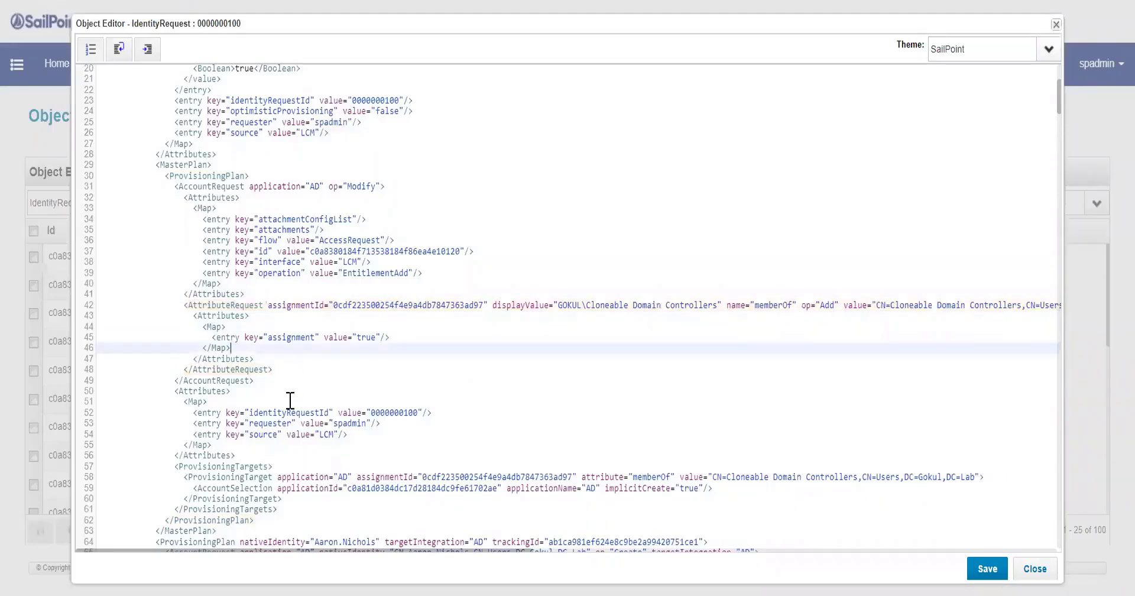
pyautogui.scroll(-3, 290, 401)
pyautogui.click(235, 404)
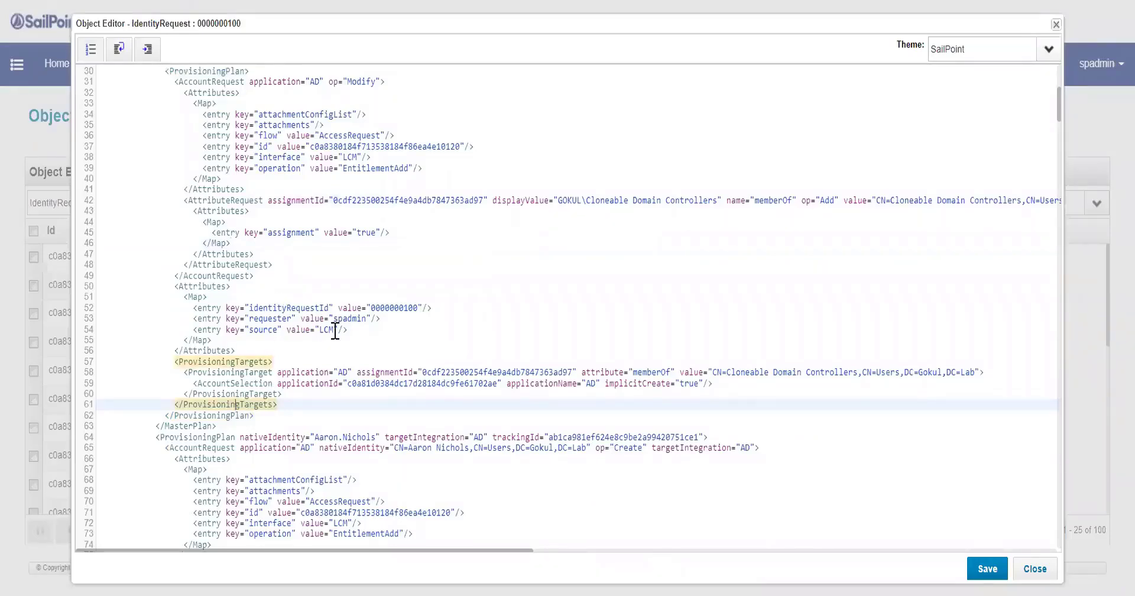
pyautogui.scroll(3, 284, 260)
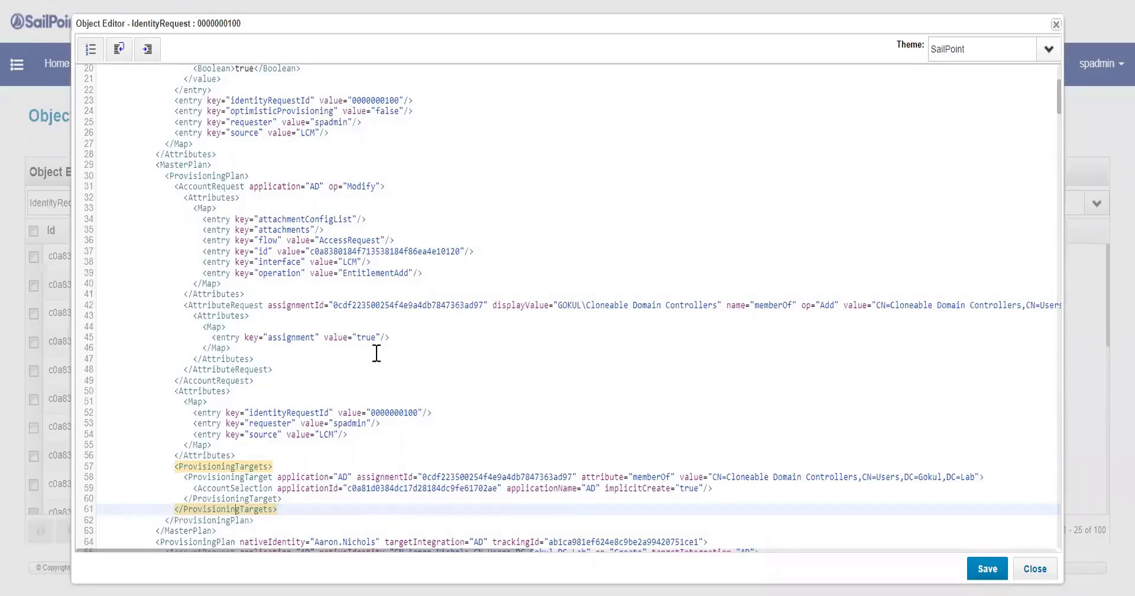
pyautogui.scroll(3, 404, 409)
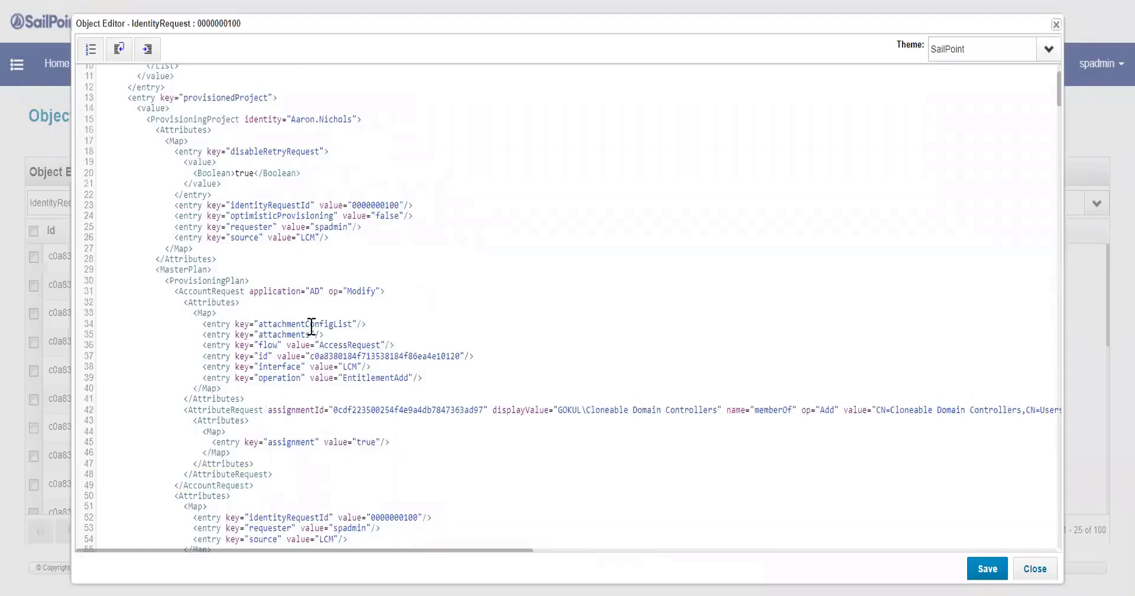
pyautogui.scroll(-3, 312, 326)
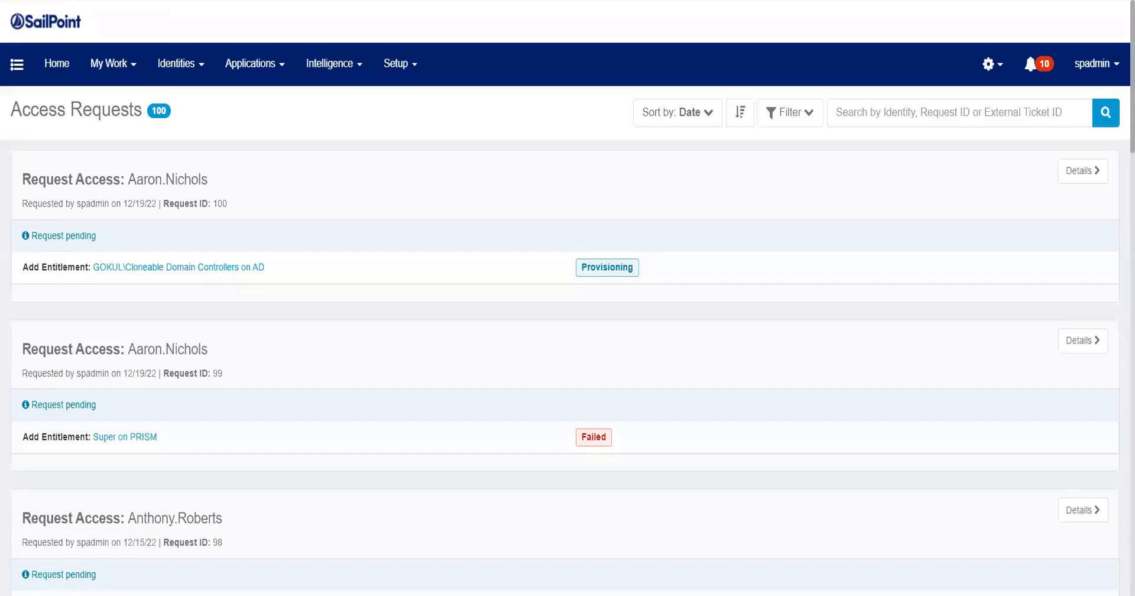
# Check the newest access request's provisioning status in the access requests list and open its details
pyautogui.doubleClick(581, 267)
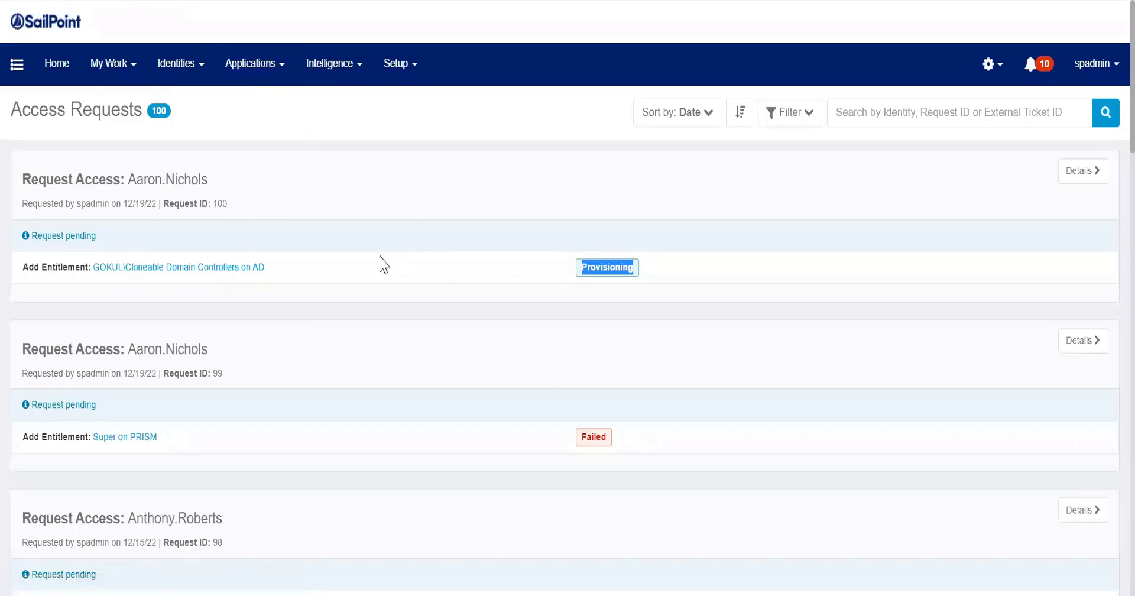
pyautogui.click(1096, 173)
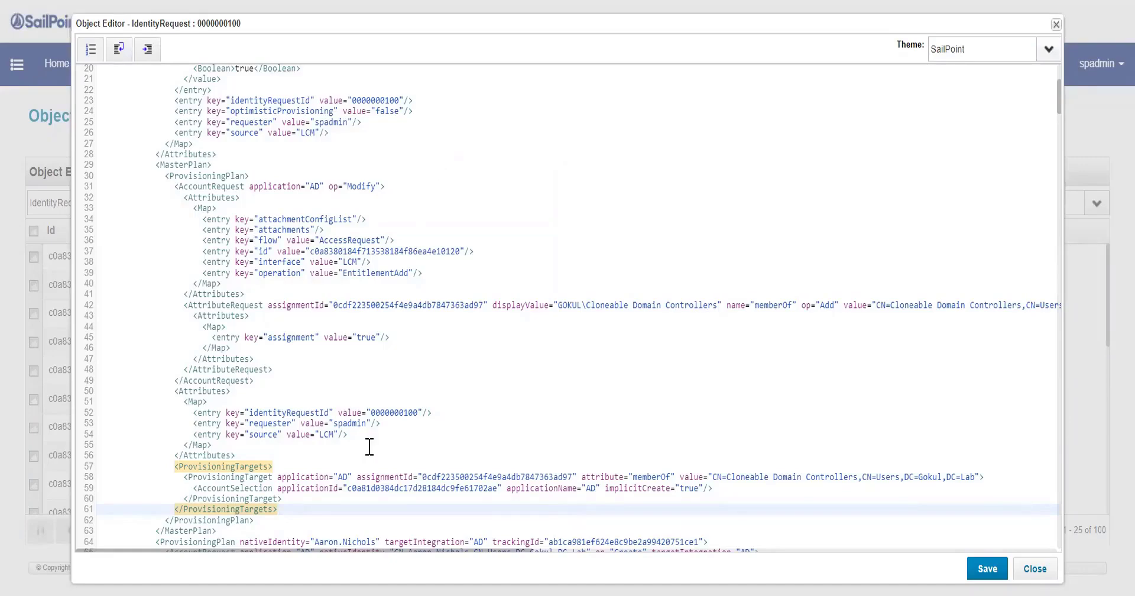
# Review the AD AccountRequest's operation and the enclosing ProvisioningPlan in the identity request's XML
pyautogui.scroll(3, 371, 442)
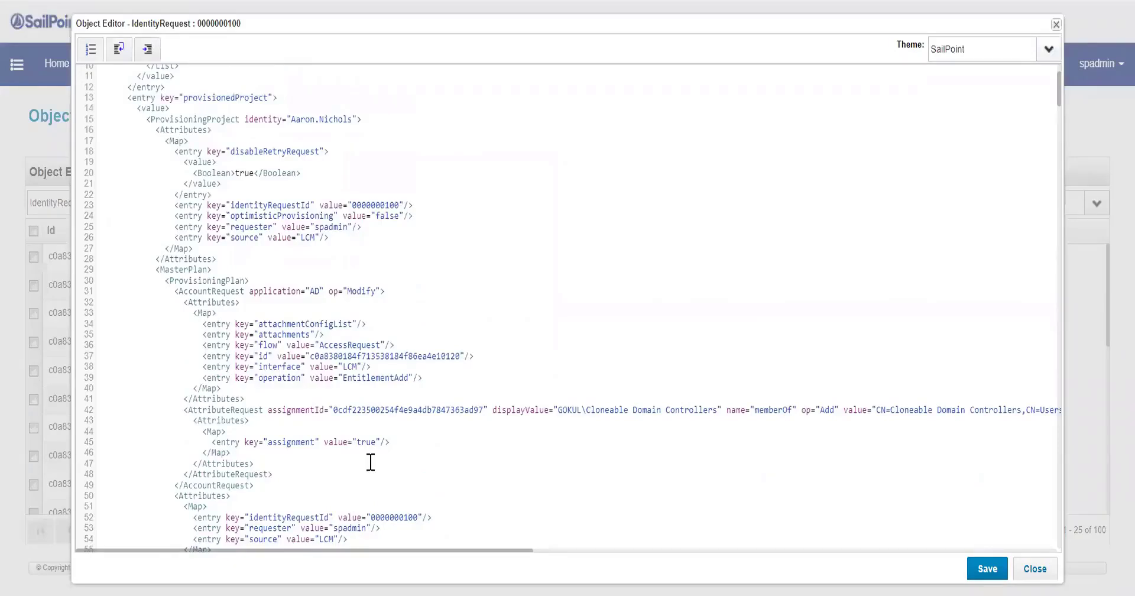
pyautogui.scroll(-3, 371, 462)
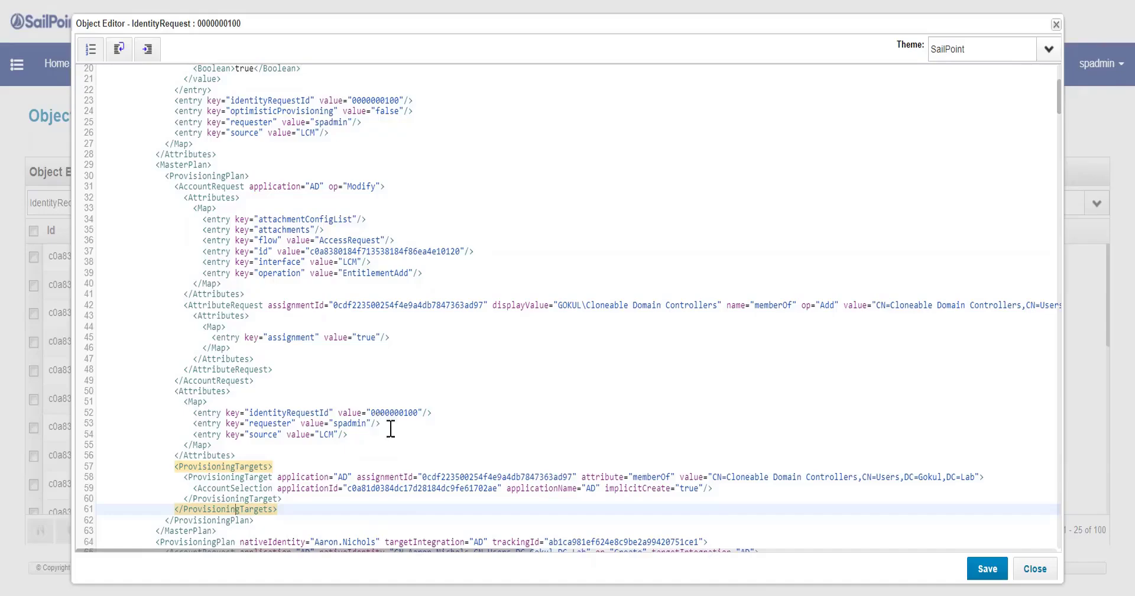
pyautogui.scroll(3, 377, 362)
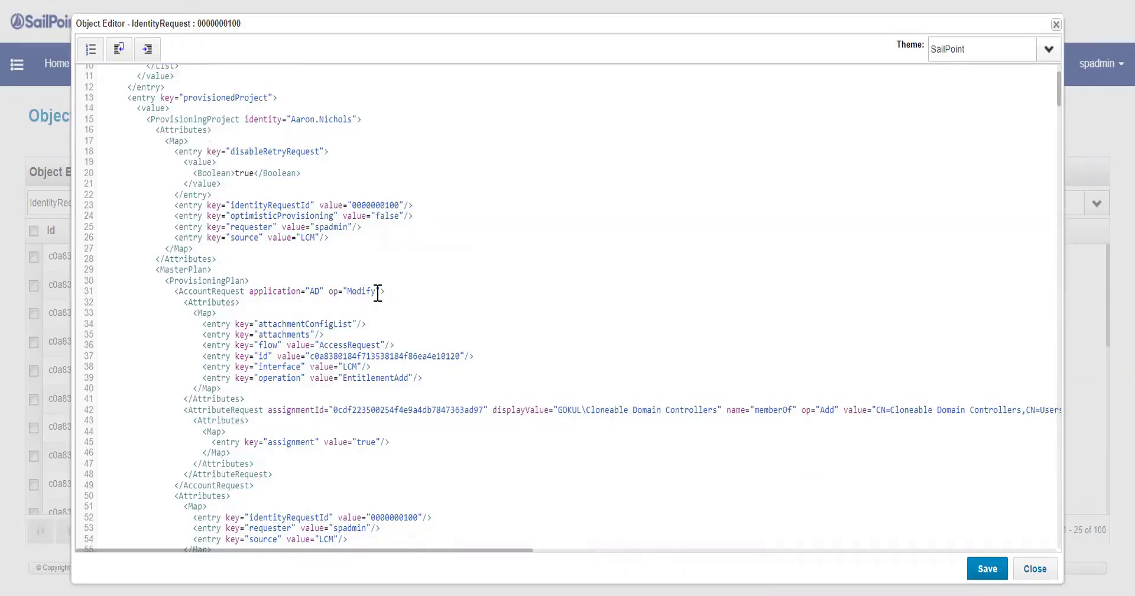
pyautogui.moveTo(376, 292); pyautogui.dragTo(353, 292)
pyautogui.click(319, 291)
pyautogui.moveTo(376, 292); pyautogui.dragTo(352, 290)
pyautogui.click(226, 281)
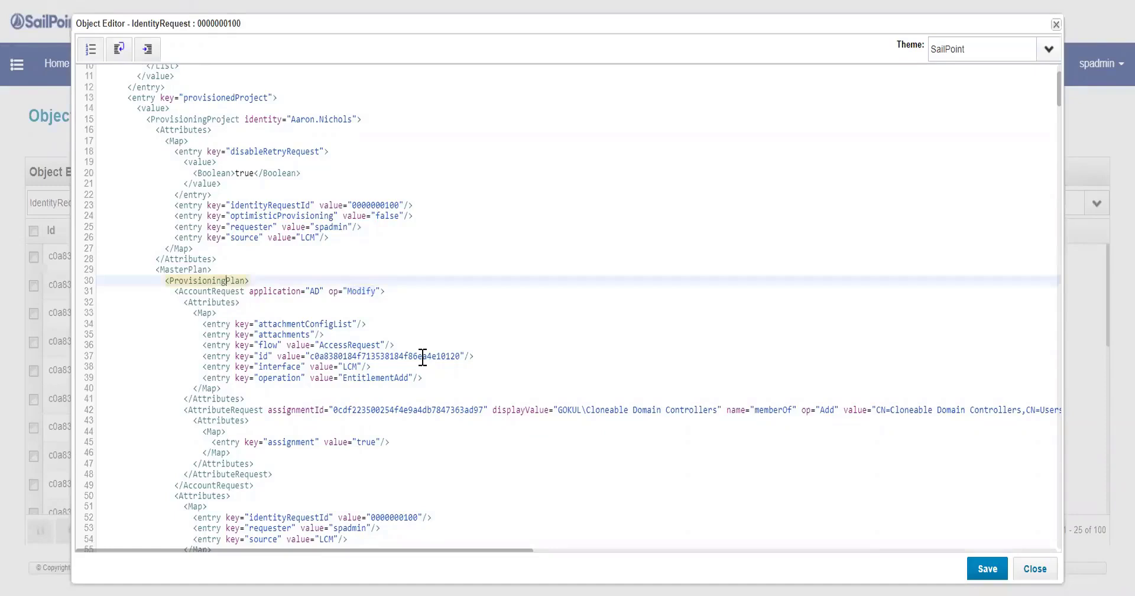
pyautogui.scroll(-3, 424, 361)
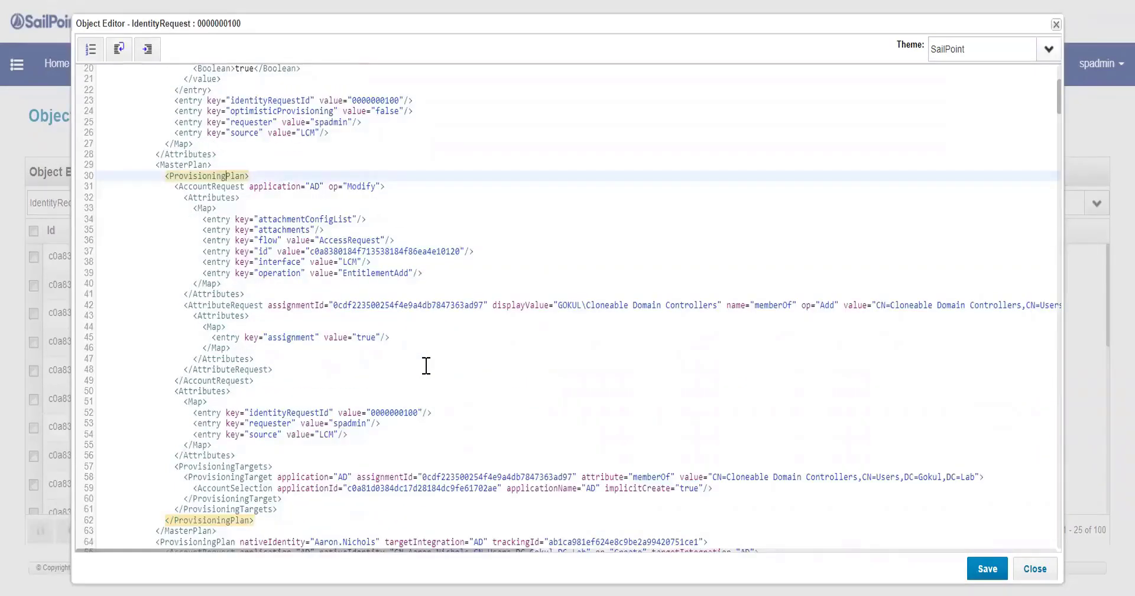